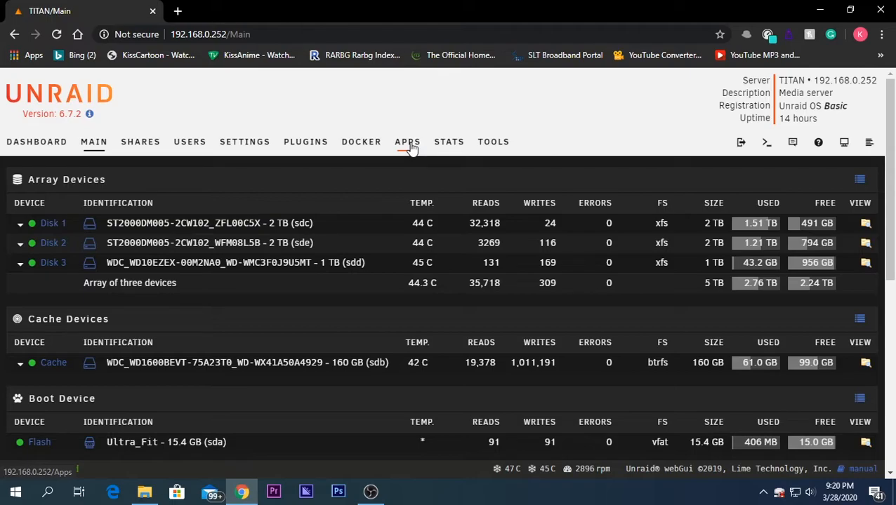
Browse the Community Applications catalogue and start installing the foldingathome container published by linuxserver
click(410, 144)
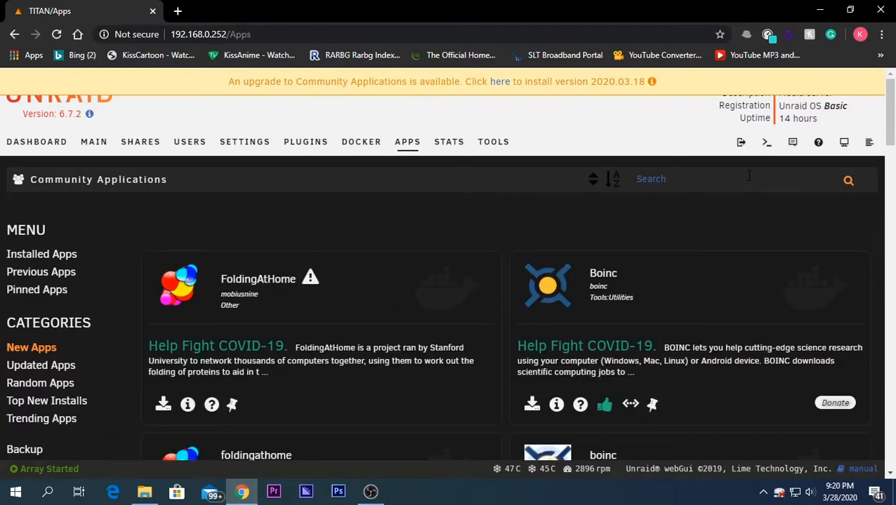
scroll(439, 357, down, 1)
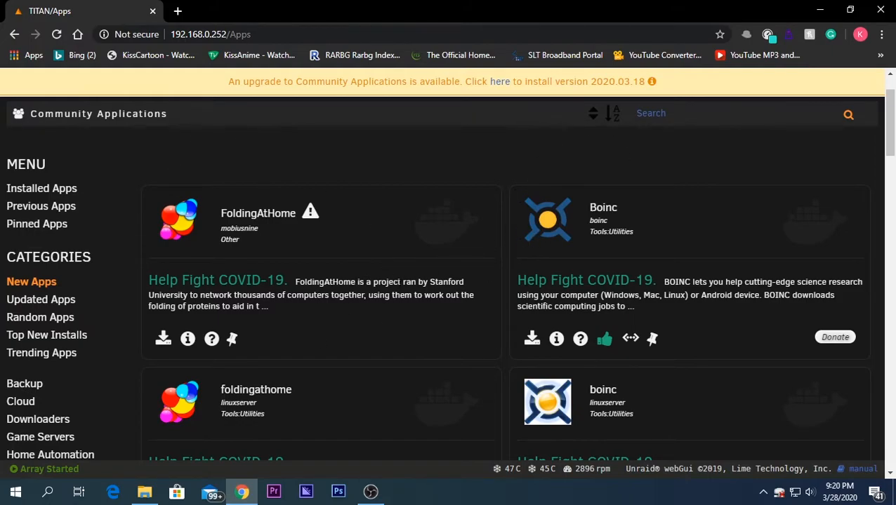
scroll(296, 256, down, 1)
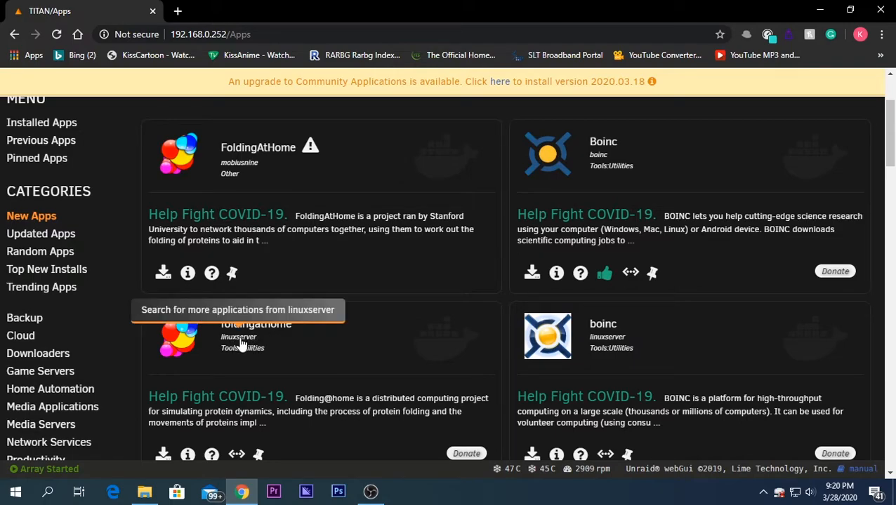
scroll(332, 332, up, 1)
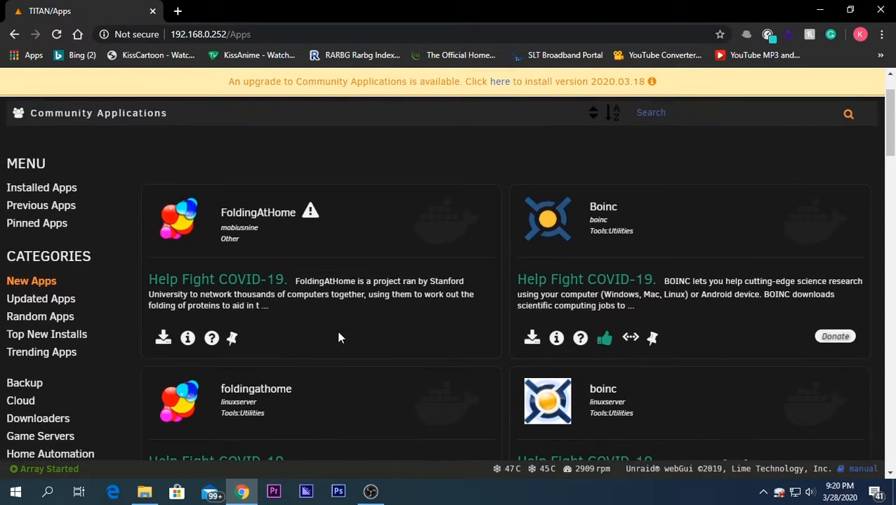
scroll(572, 242, up, 1)
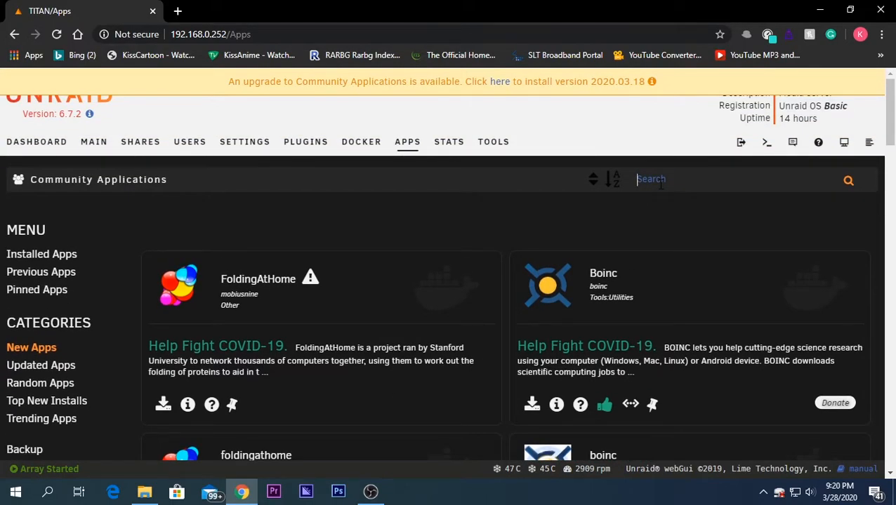
scroll(456, 265, down, 2)
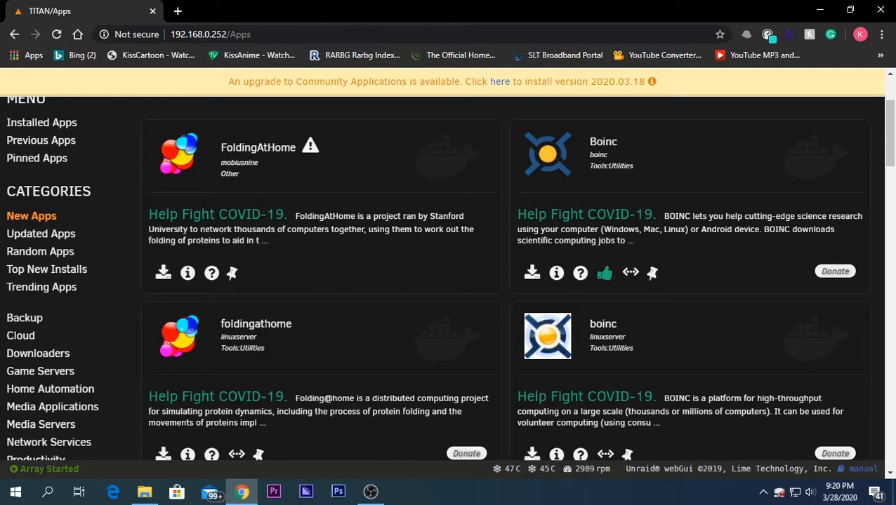
scroll(214, 343, down, 1)
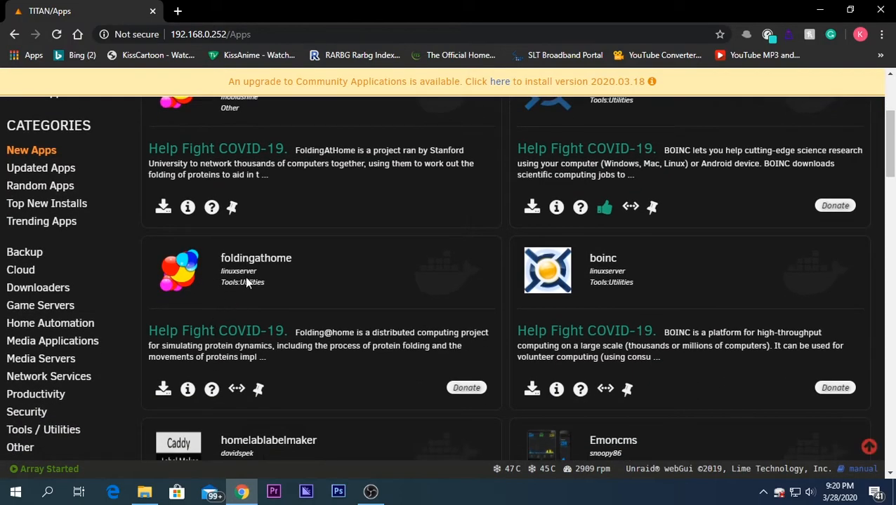
click(164, 389)
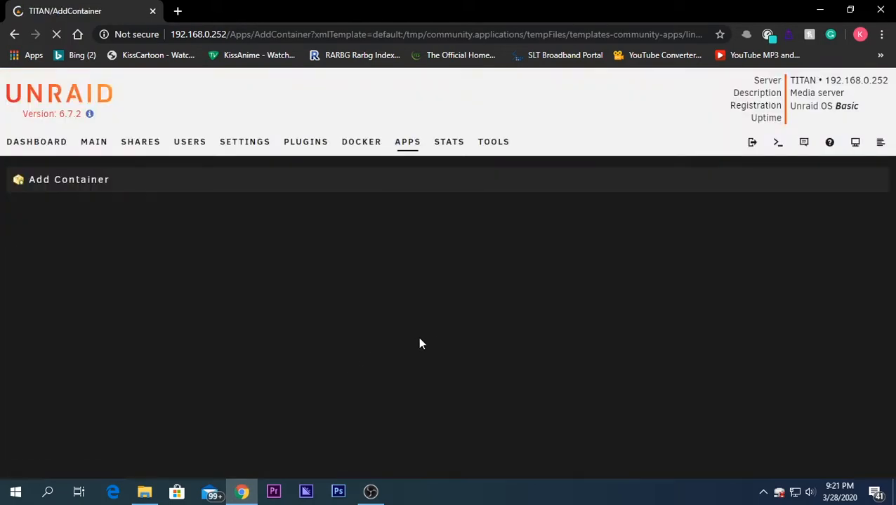
Review the foldingathome template's overview, repository, network type, shell command and port settings
scroll(413, 328, down, 3)
scroll(413, 328, down, 3)
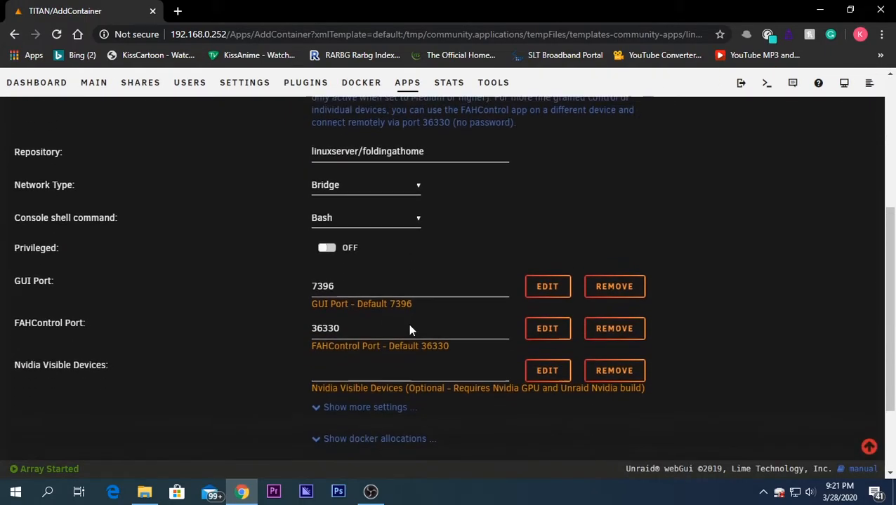
scroll(372, 361, up, 7)
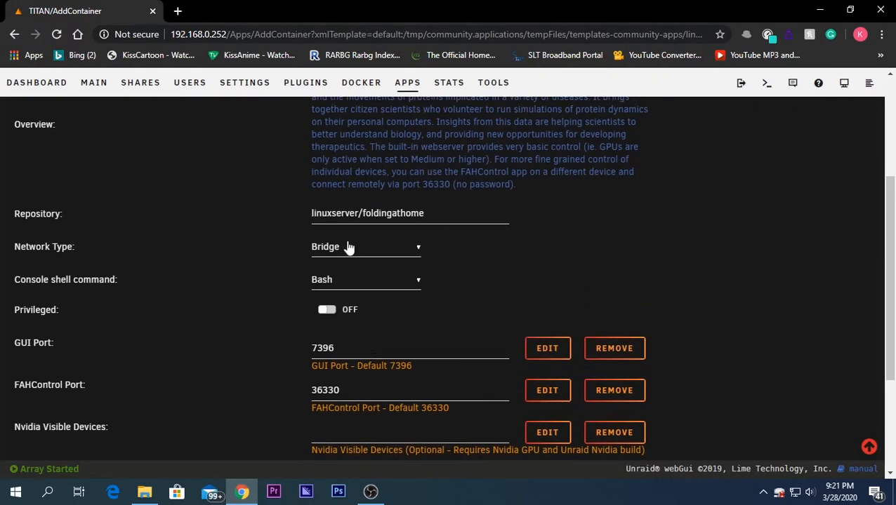
drag(391, 233, 309, 232)
click(705, 240)
scroll(695, 263, down, 5)
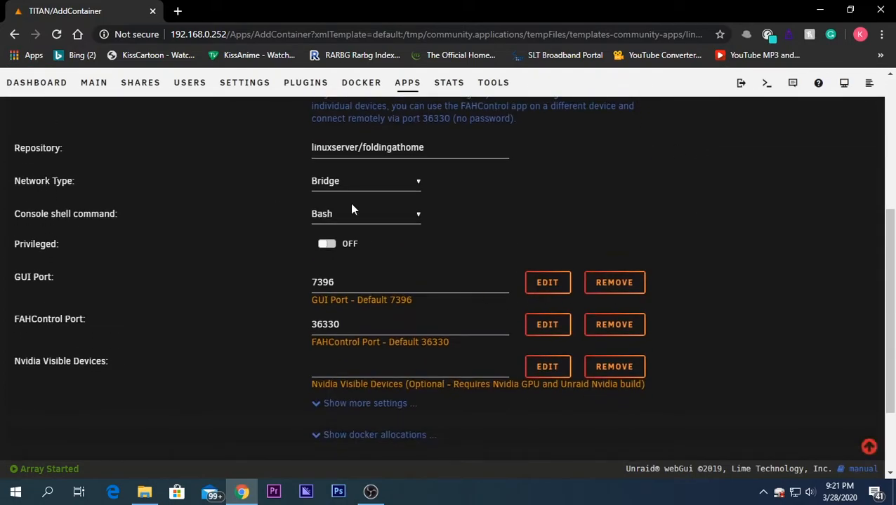
scroll(350, 230, up, 1)
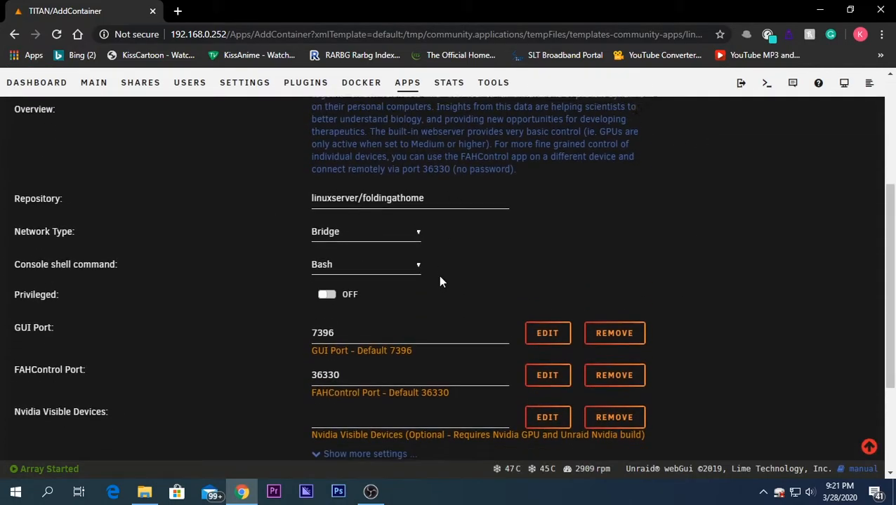
scroll(438, 275, down, 1)
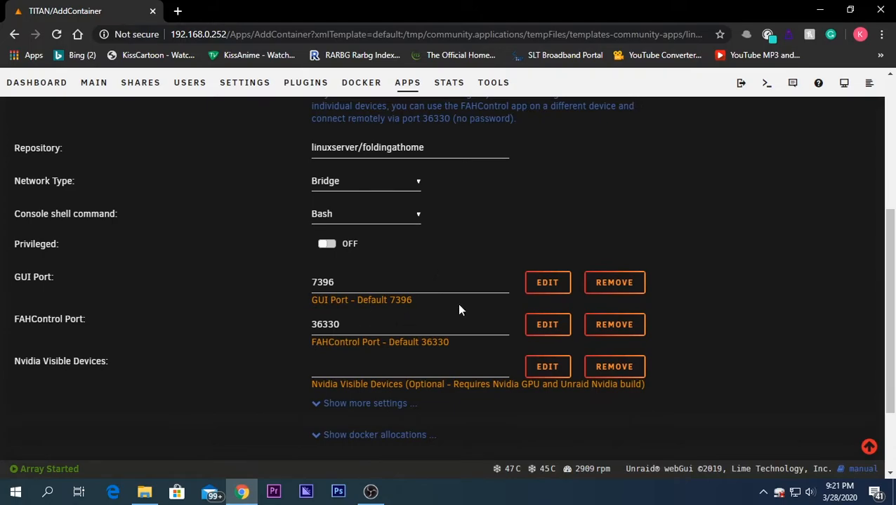
scroll(456, 307, down, 1)
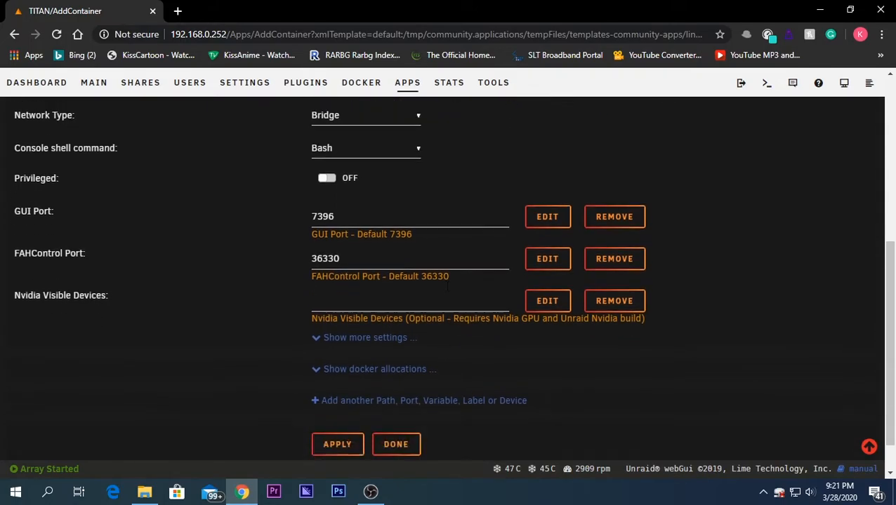
Leave Nvidia Visible Devices empty, apply the foldingathome template to install the container, and close the finished installation log
click(393, 303)
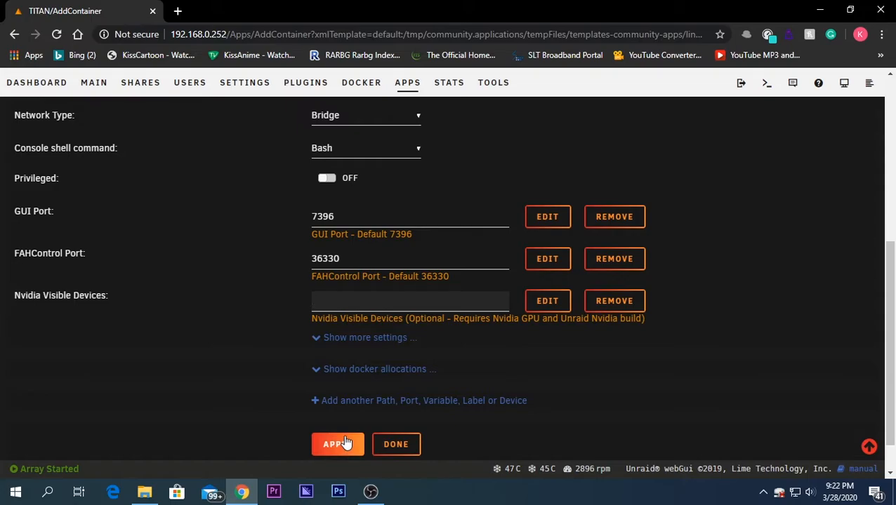
scroll(627, 371, up, 1)
scroll(655, 290, down, 1)
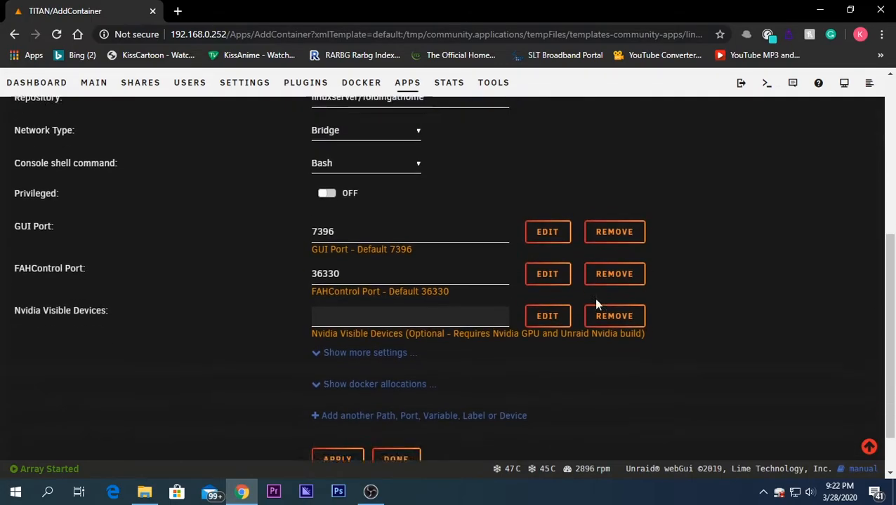
click(353, 454)
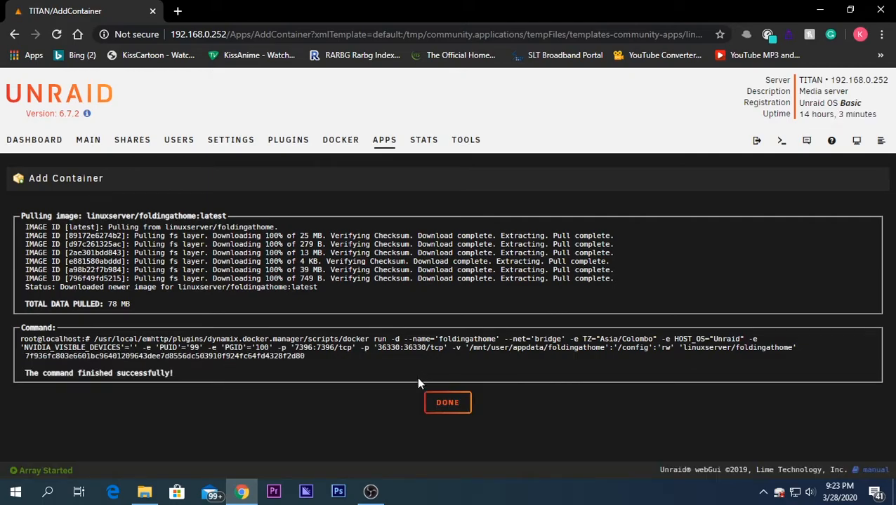
click(450, 404)
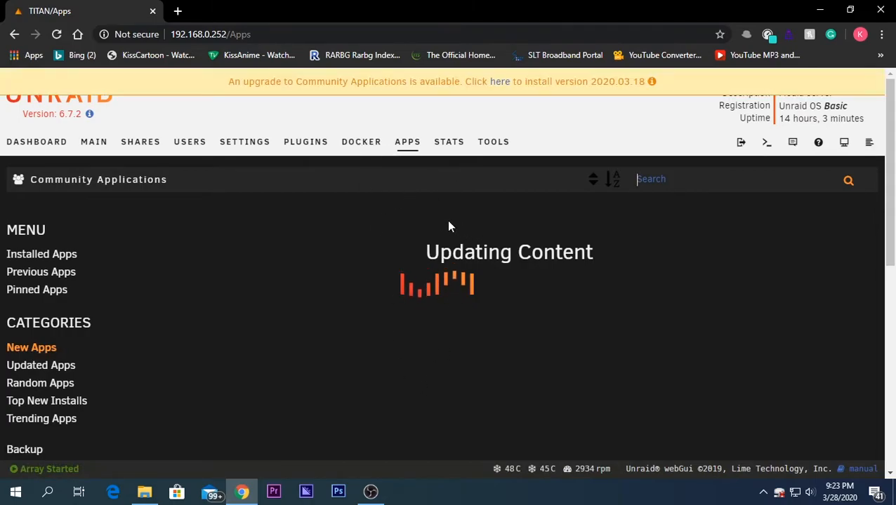
View the foldingathome container's web interface from the Docker containers list, then close it
click(362, 154)
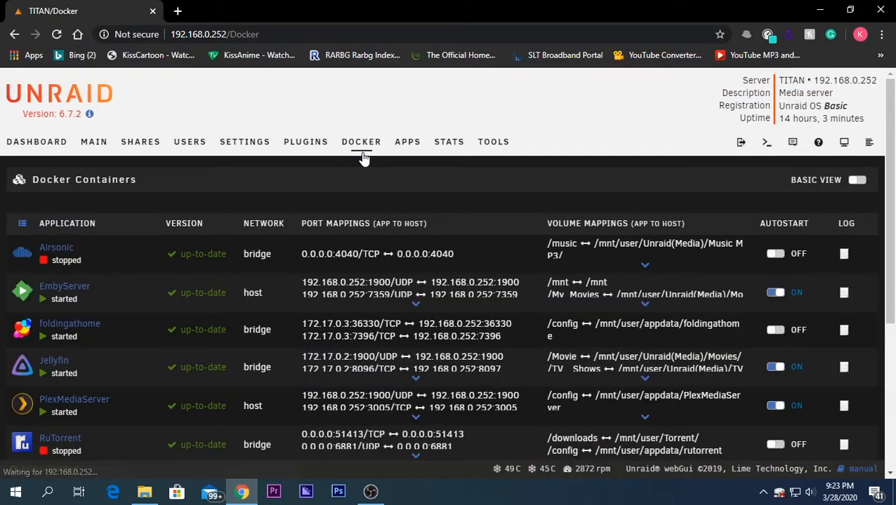
scroll(160, 333, down, 2)
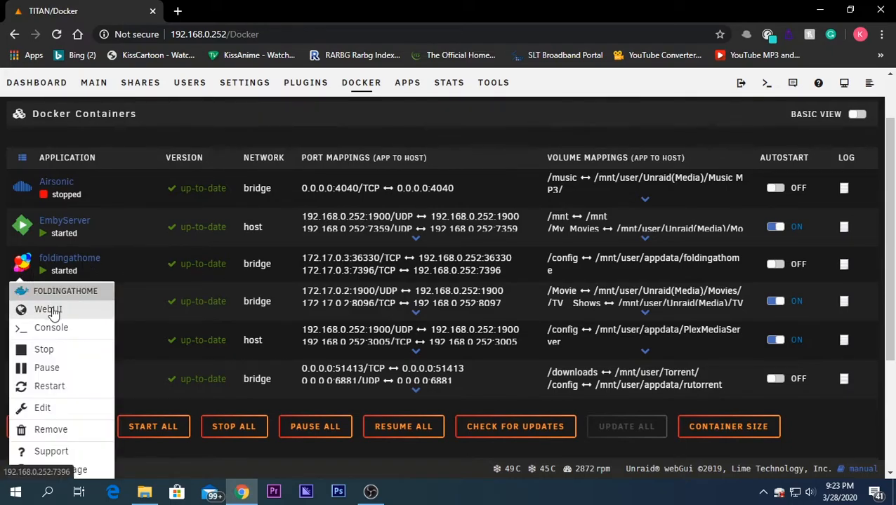
click(52, 309)
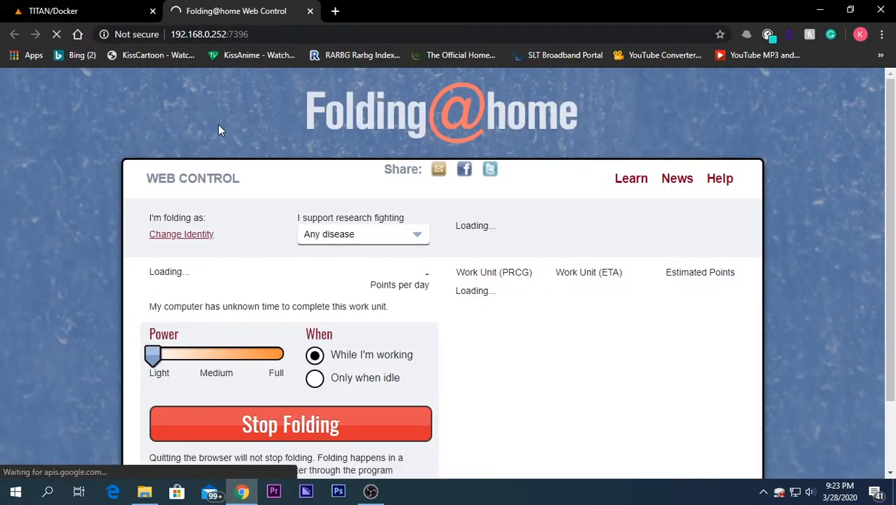
scroll(442, 234, down, 1)
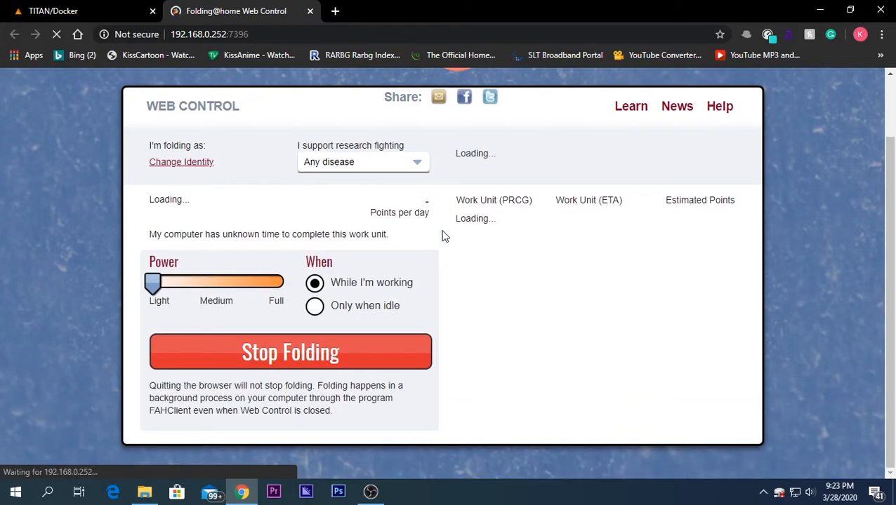
click(311, 12)
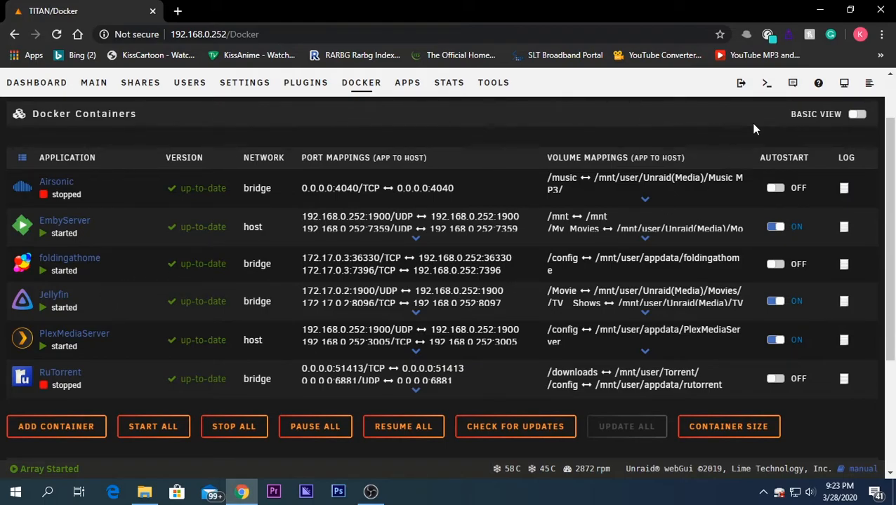
Minimize the browser and open Advanced Control for the Folding@home client running on the desktop
click(819, 10)
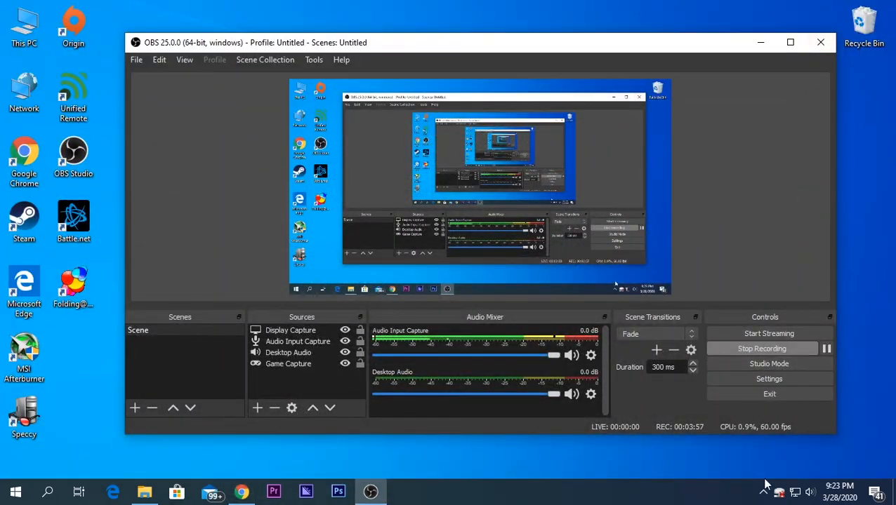
click(763, 492)
right_click(818, 442)
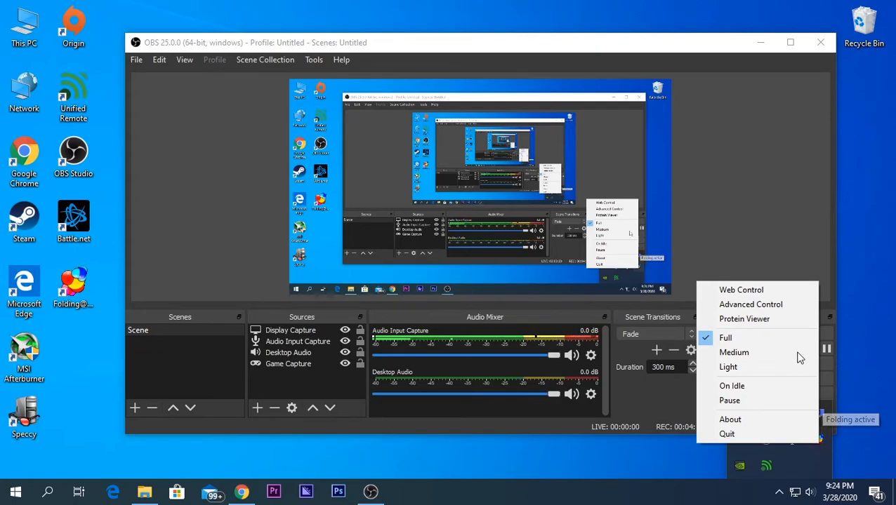
click(765, 306)
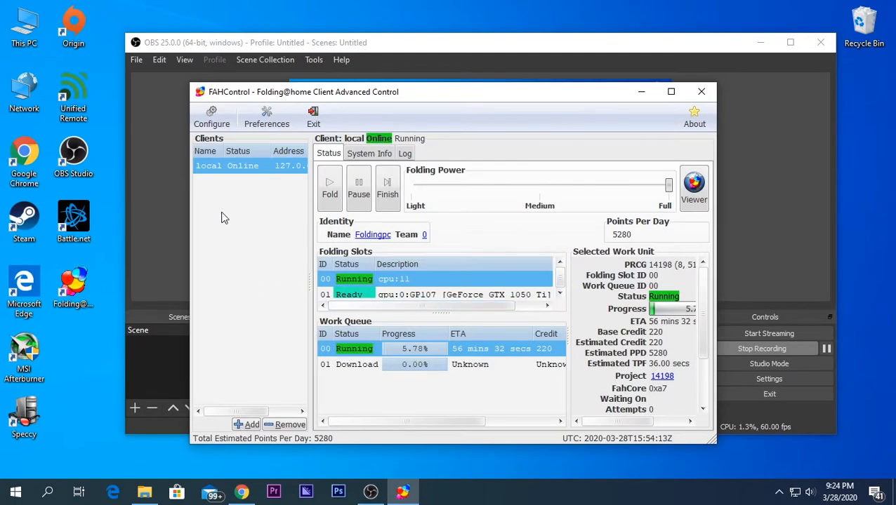
Add a new client connection in FAHControl with 192.168.0.252 as its hostname or IP
click(247, 425)
drag(365, 256, 312, 257)
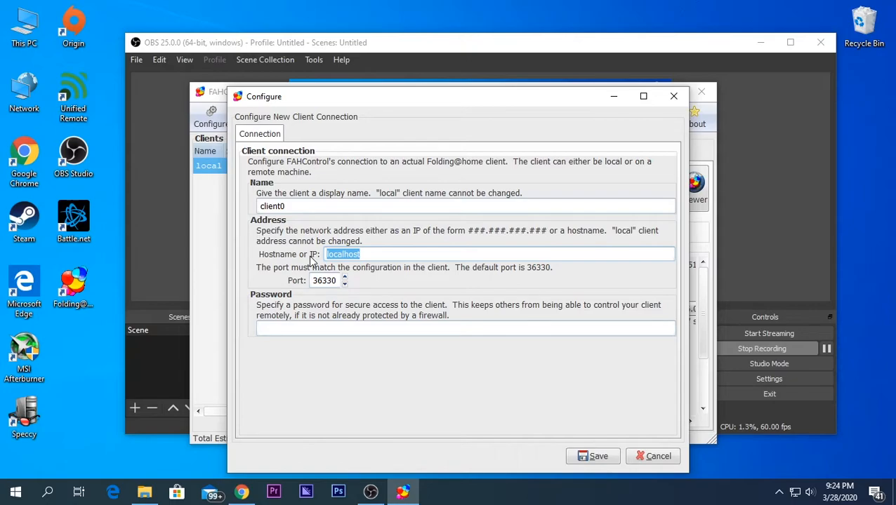
text(192.168.0.252)
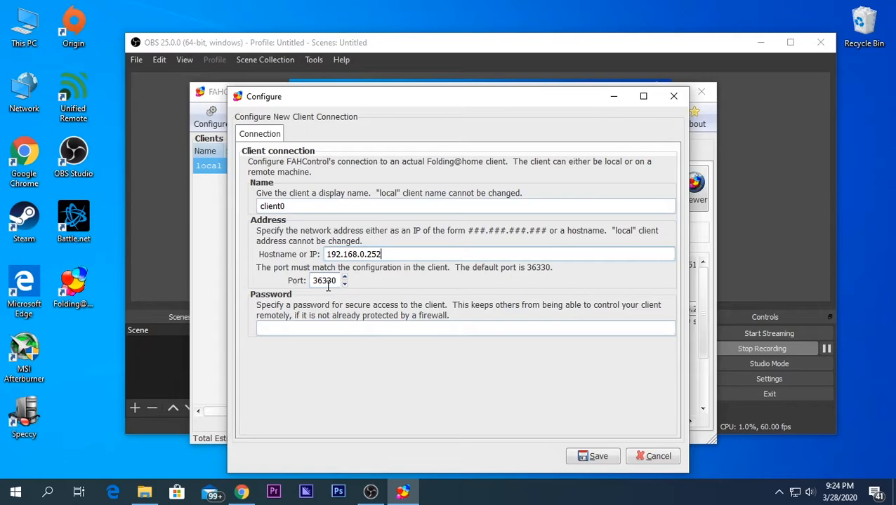
Switch to Chrome and check the FAHControl port in the foldingathome container's settings
click(242, 492)
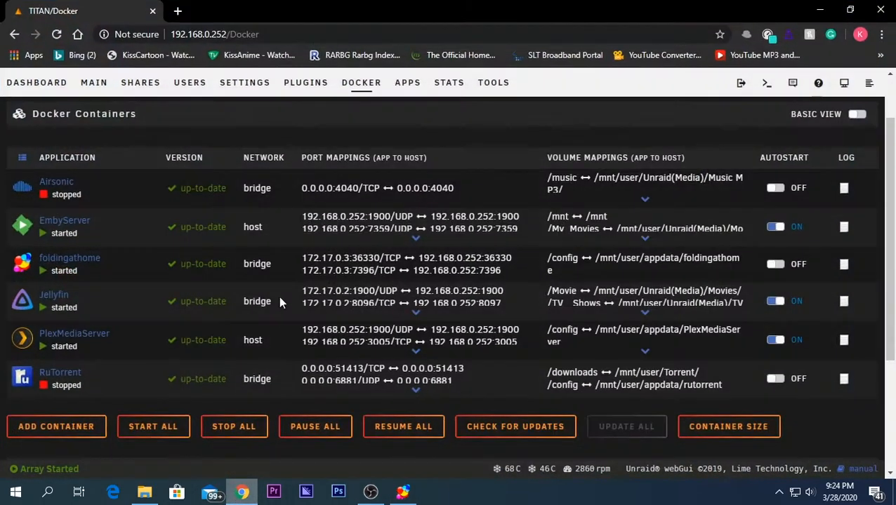
click(23, 263)
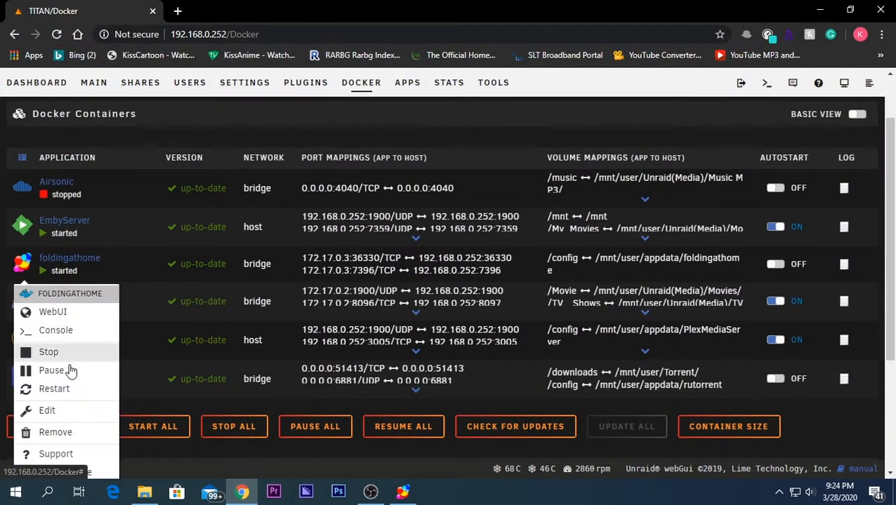
click(70, 413)
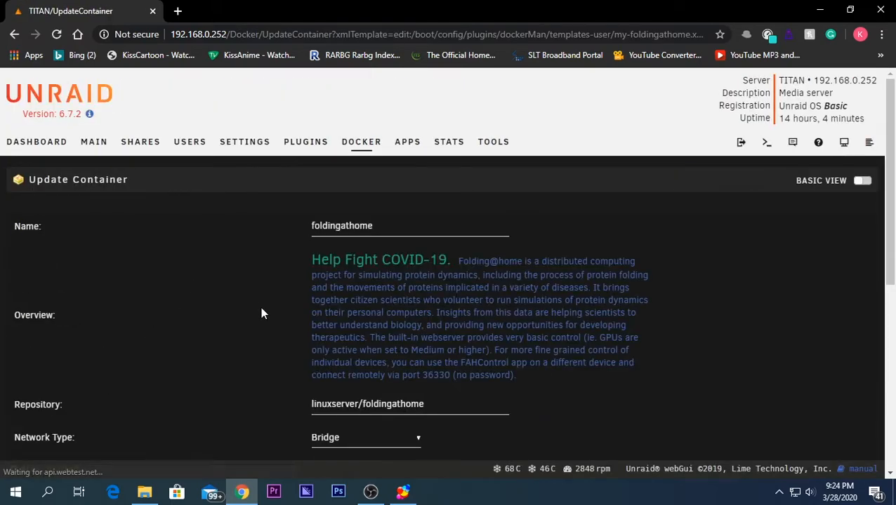
scroll(345, 349, down, 4)
drag(341, 316, 236, 329)
click(237, 331)
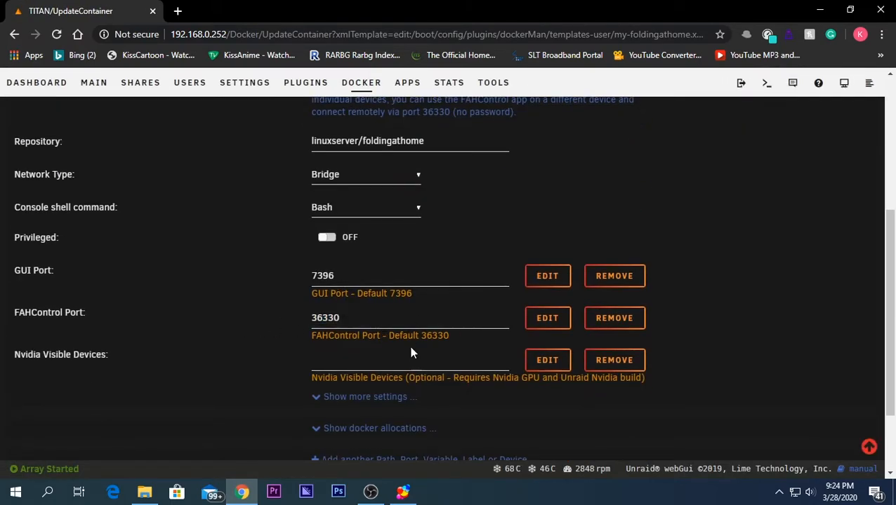
Switch back to FAHControl, name the new client connection unraid, and save it
click(402, 493)
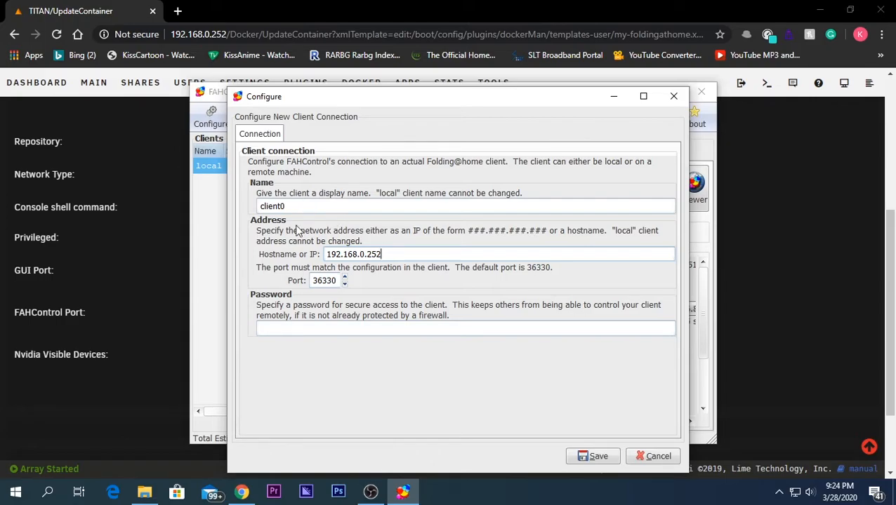
click(332, 207)
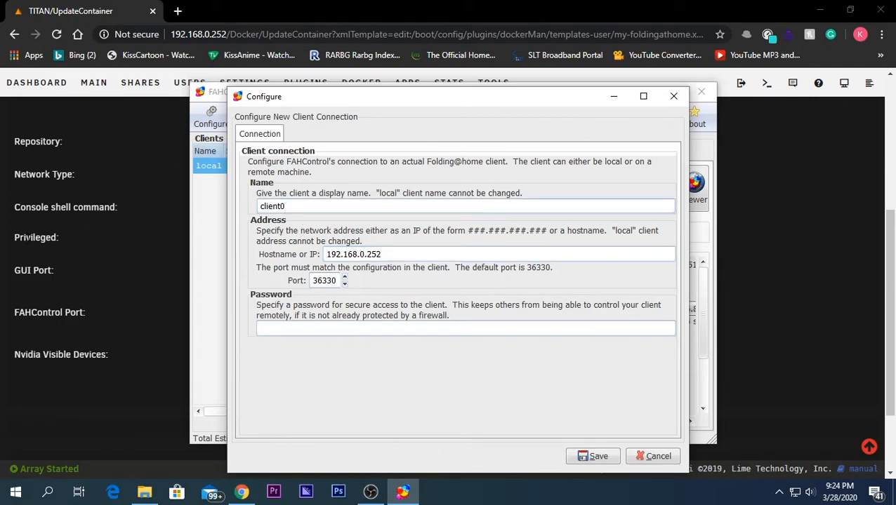
key(BackSpace)
key(BackSpace)
key(BackSpace)
key(BackSpace)
key(BackSpace)
key(BackSpace)
click(597, 456)
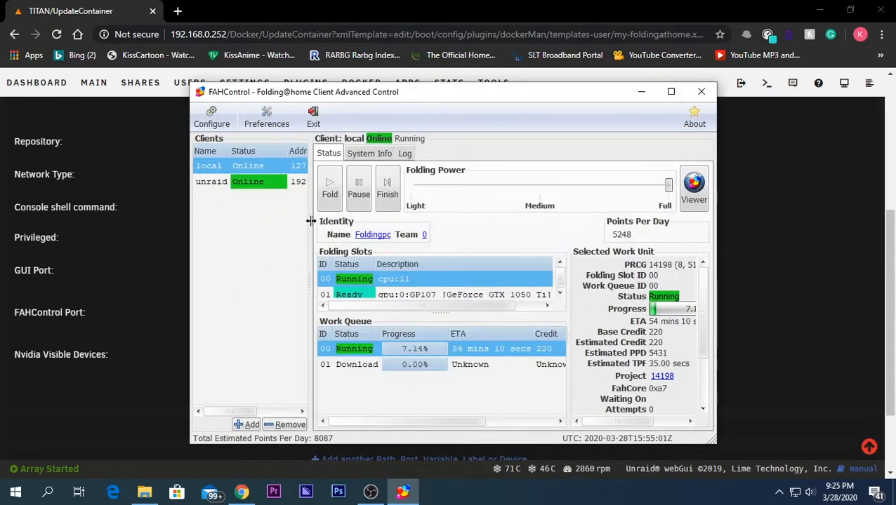
Show the unraid client's folding status, widen the client list to fit the addresses, and maximize the FAHControl window
click(274, 186)
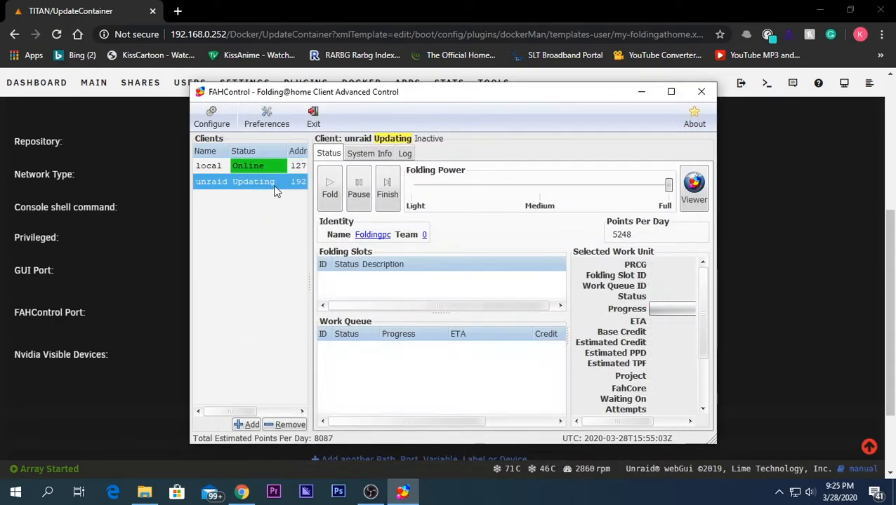
drag(309, 227, 334, 226)
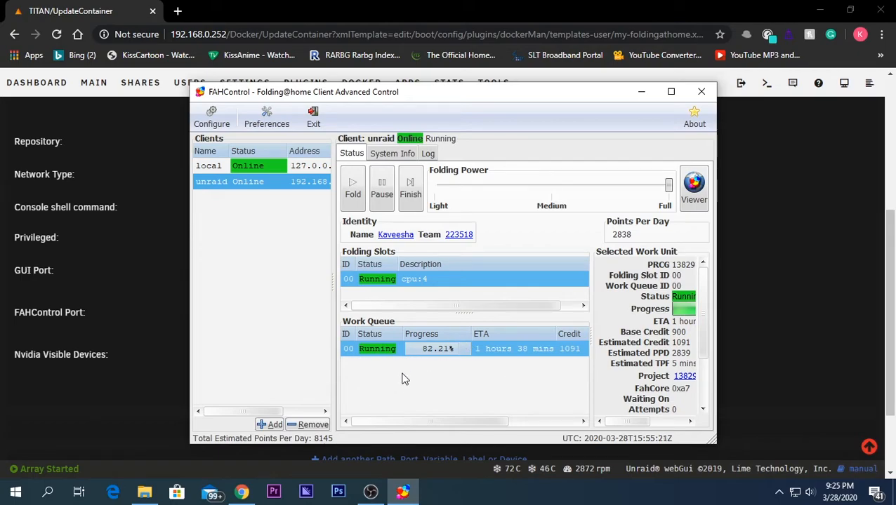
click(671, 91)
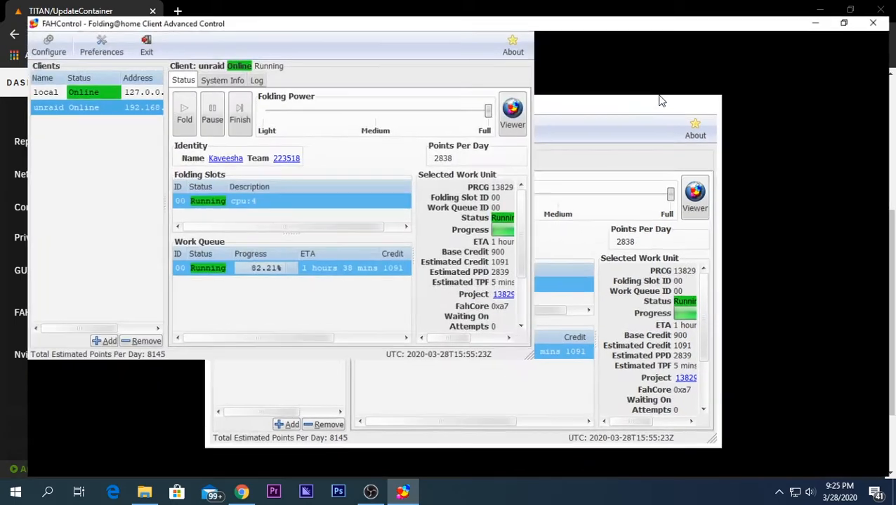